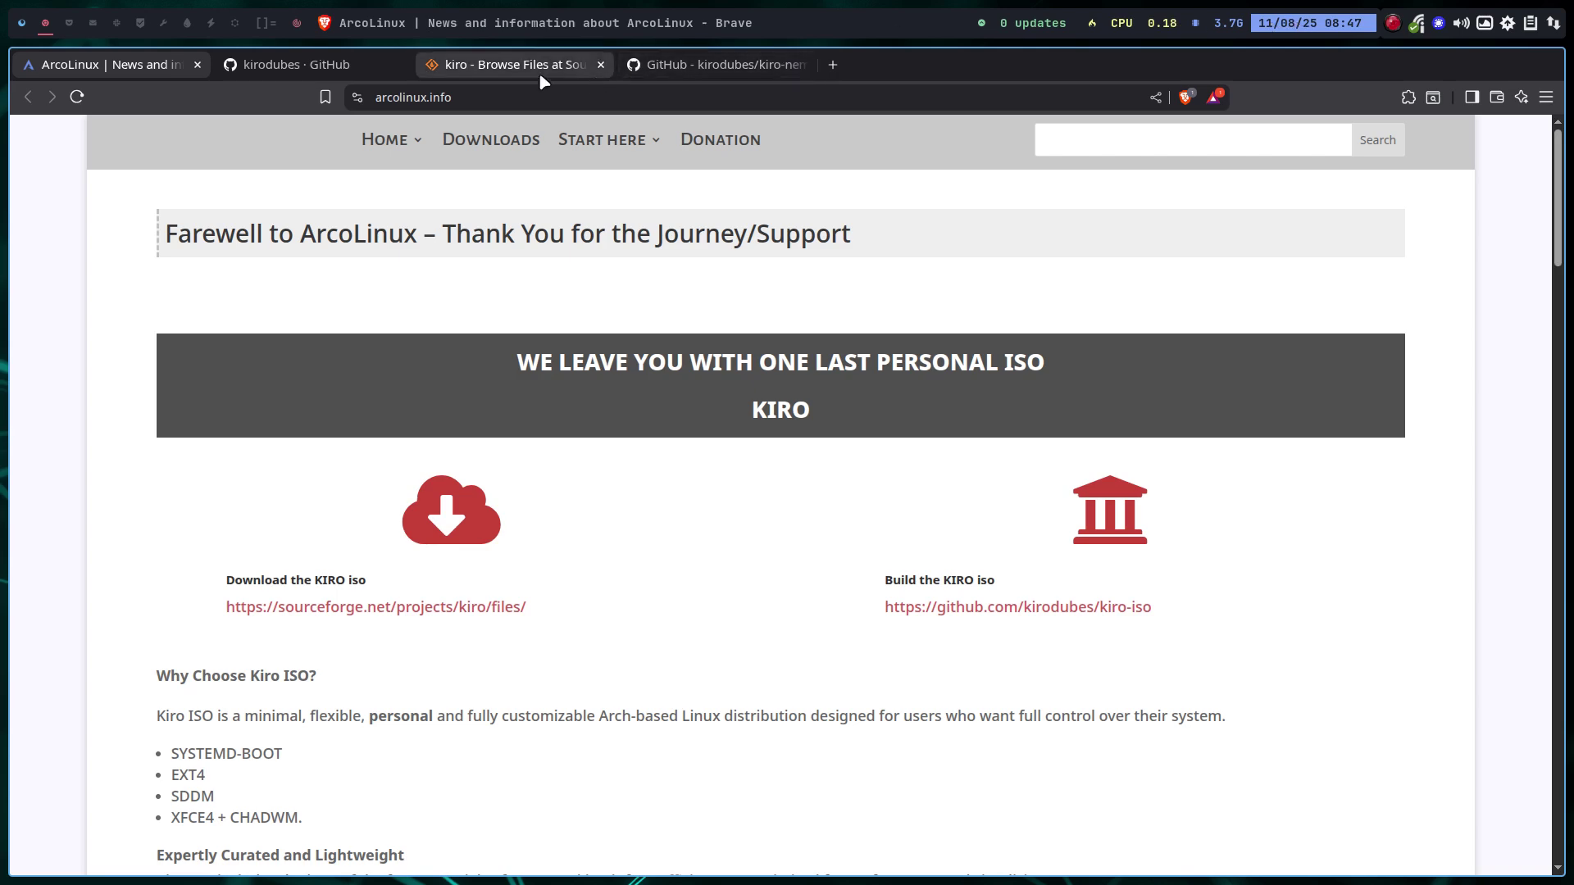
Switch to the 'kiro - Browse Files at SourceForge' tab to see the kiro ISO releases.
{"action": "left_click", "coordinate": [531, 72]}
{"action": "scroll", "coordinate": [458, 639], "scroll_direction": "down", "scroll_amount": 2}
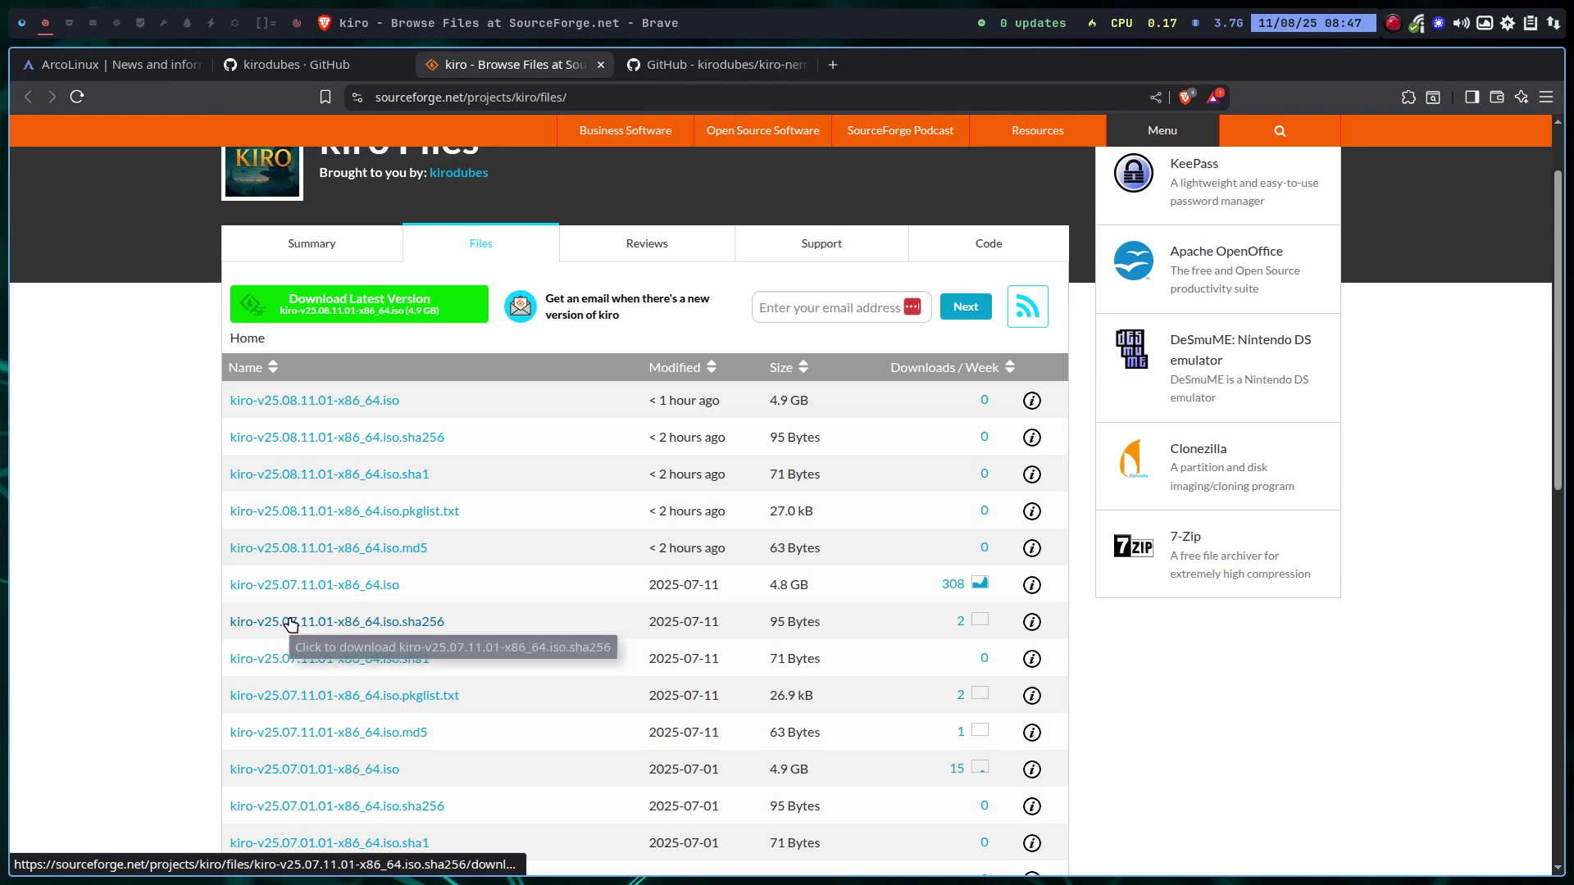
{"action": "left_click", "coordinate": [105, 66]}
{"action": "scroll", "coordinate": [473, 321], "scroll_direction": "down", "scroll_amount": 3}
{"action": "left_click", "coordinate": [534, 66]}
{"action": "left_click", "coordinate": [156, 66]}
{"action": "left_click", "coordinate": [510, 65]}
{"action": "scroll", "coordinate": [428, 541], "scroll_direction": "down", "scroll_amount": 2}
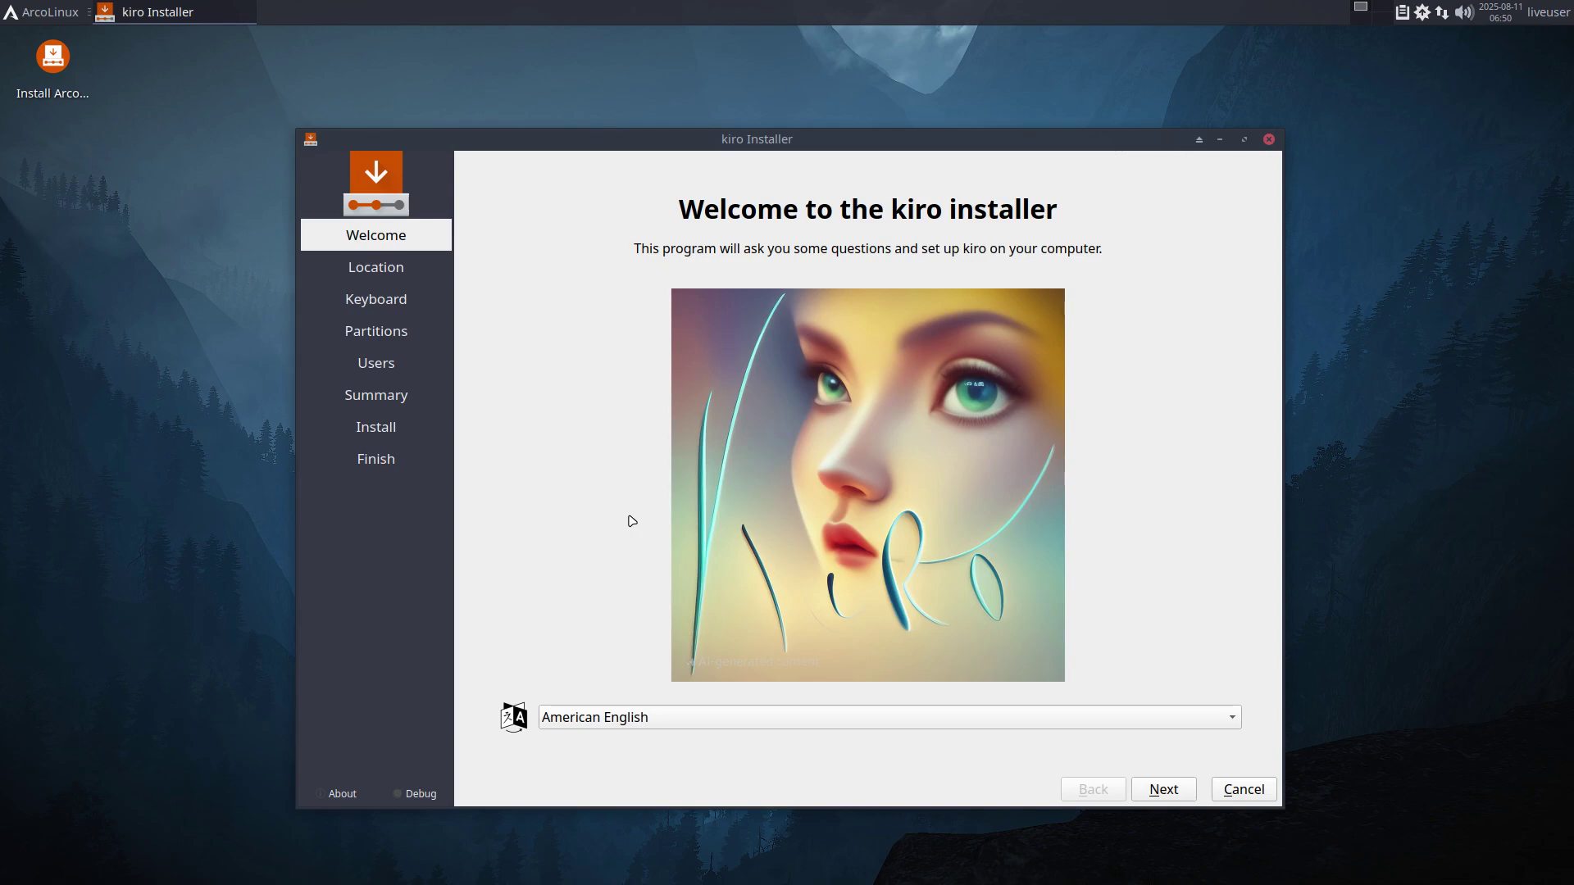
Move past the welcome and location pages and choose the Belgian keyboard layout.
{"action": "left_click", "coordinate": [1165, 792]}
{"action": "left_click", "coordinate": [1160, 791]}
{"action": "scroll", "coordinate": [738, 534], "scroll_direction": "up", "scroll_amount": 4}
{"action": "left_click", "coordinate": [522, 567]}
{"action": "left_click", "coordinate": [1165, 791]}
Choose Erase disk with Swap (no Hibernate) for partitioning.
{"action": "left_click", "coordinate": [546, 316]}
{"action": "left_click", "coordinate": [626, 360]}
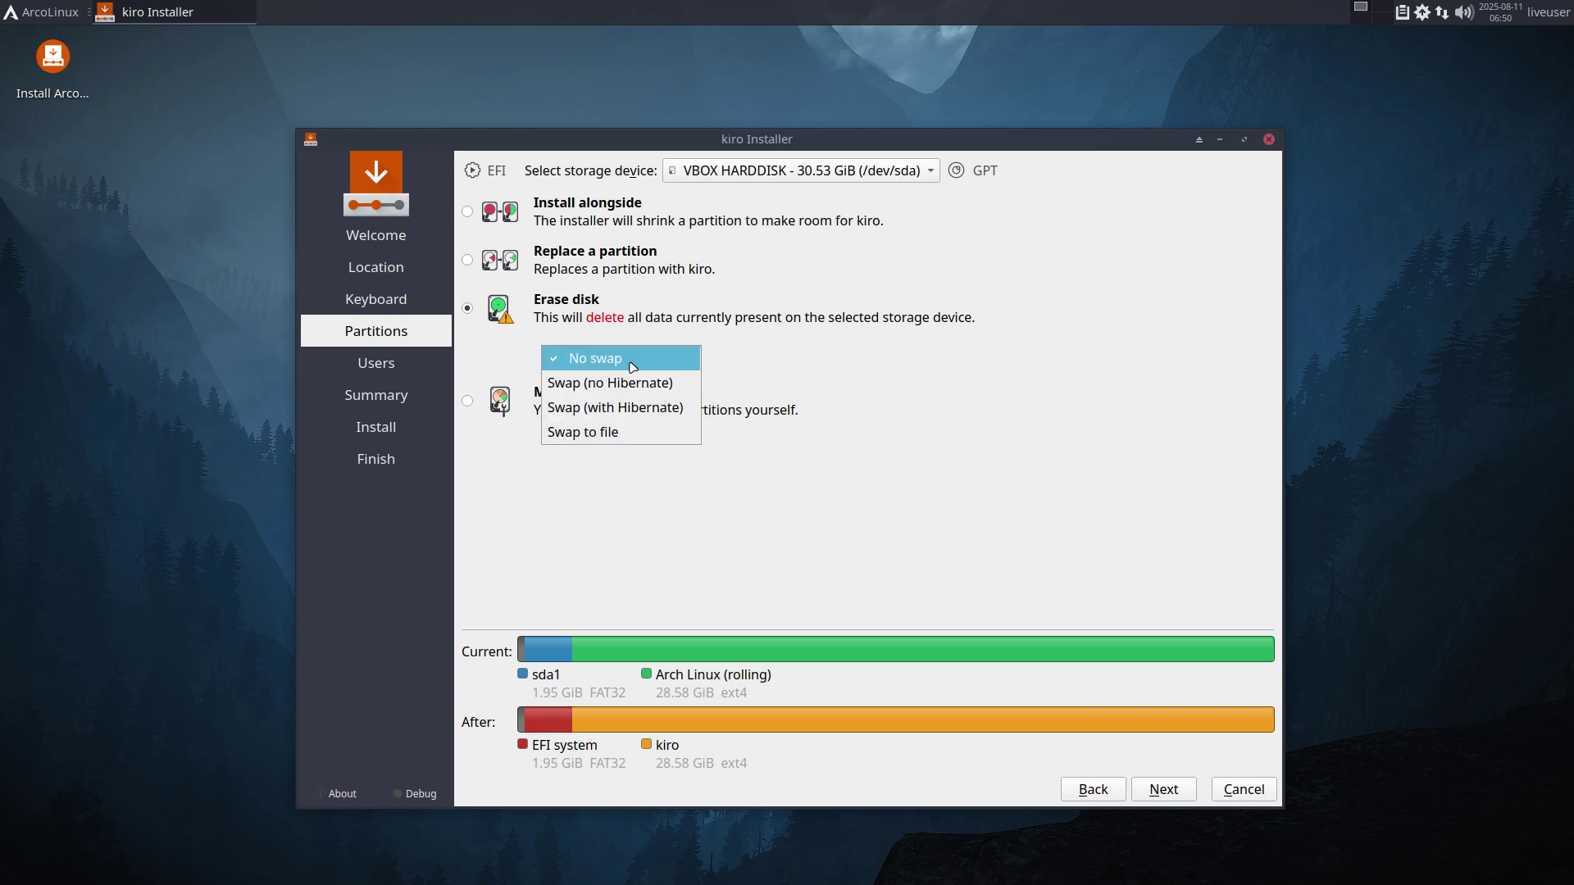
{"action": "left_click", "coordinate": [639, 383]}
{"action": "left_click", "coordinate": [1164, 790]}
Enter the user name and password, reusing the password for the administrator.
{"action": "type", "text": "erik"}
{"action": "key", "text": "Tab"}
{"action": "key", "text": "Tab"}
{"action": "key", "text": "Tab"}
{"action": "type", "text": "****"}
{"action": "key", "text": "Tab"}
{"action": "type", "text": "****"}
{"action": "key", "text": "Tab"}
{"action": "key", "text": "space"}
Start the installation from the summary and confirm installing kiro now.
{"action": "left_click", "coordinate": [1156, 791]}
{"action": "left_click", "coordinate": [1156, 791]}
{"action": "key", "text": "Return"}
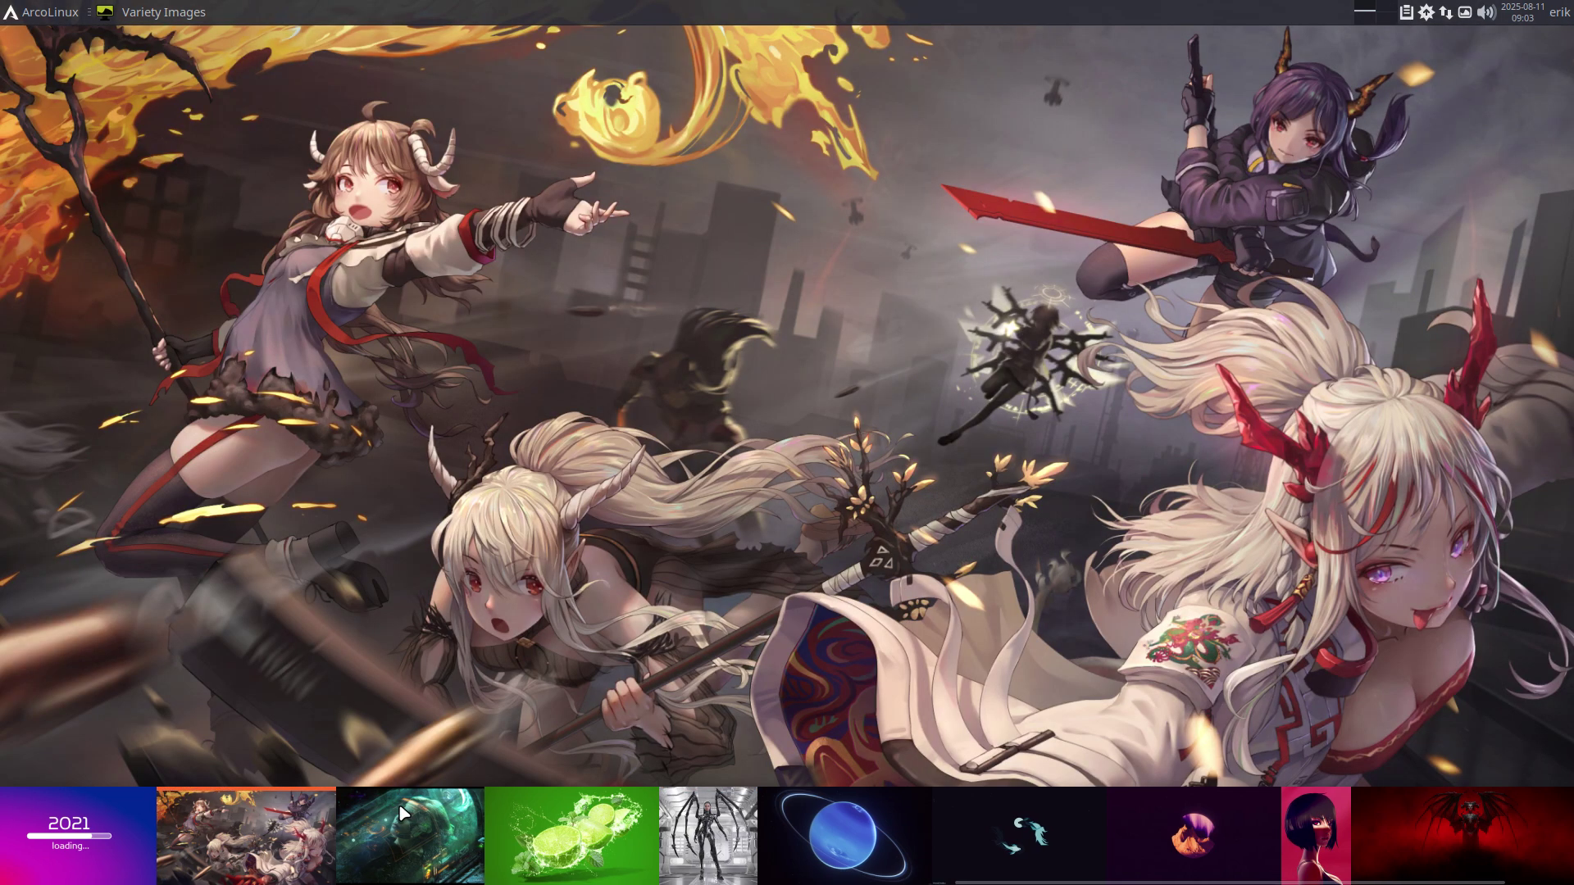
Preview the Neptune wallpaper, set the dark twin-fish image, and open its thumbnail options.
{"action": "left_click", "coordinate": [864, 865]}
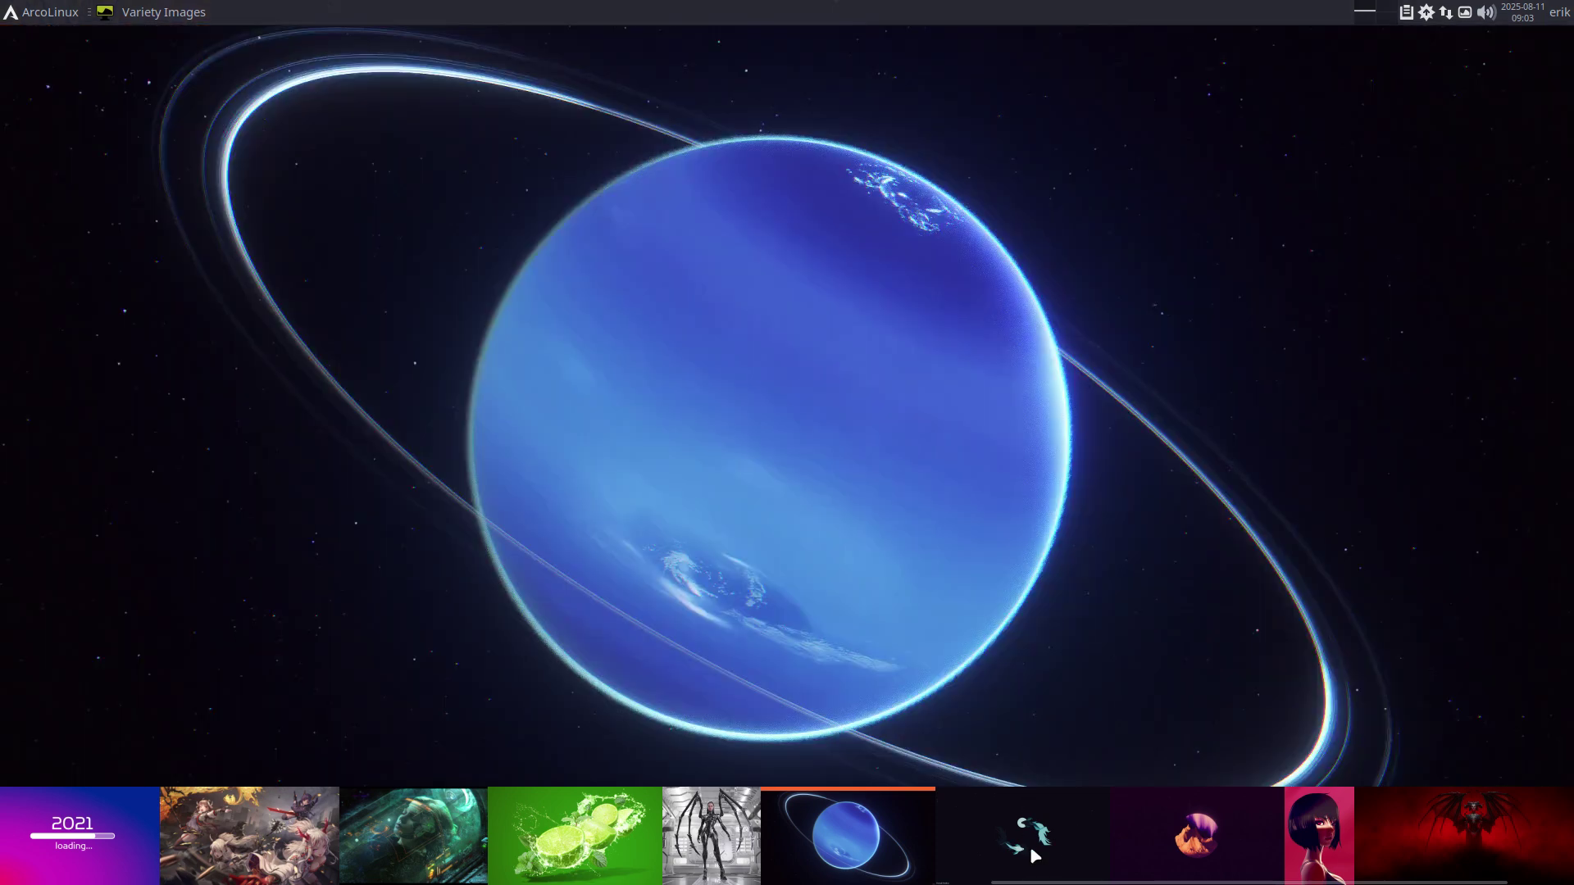
{"action": "left_click", "coordinate": [1032, 850]}
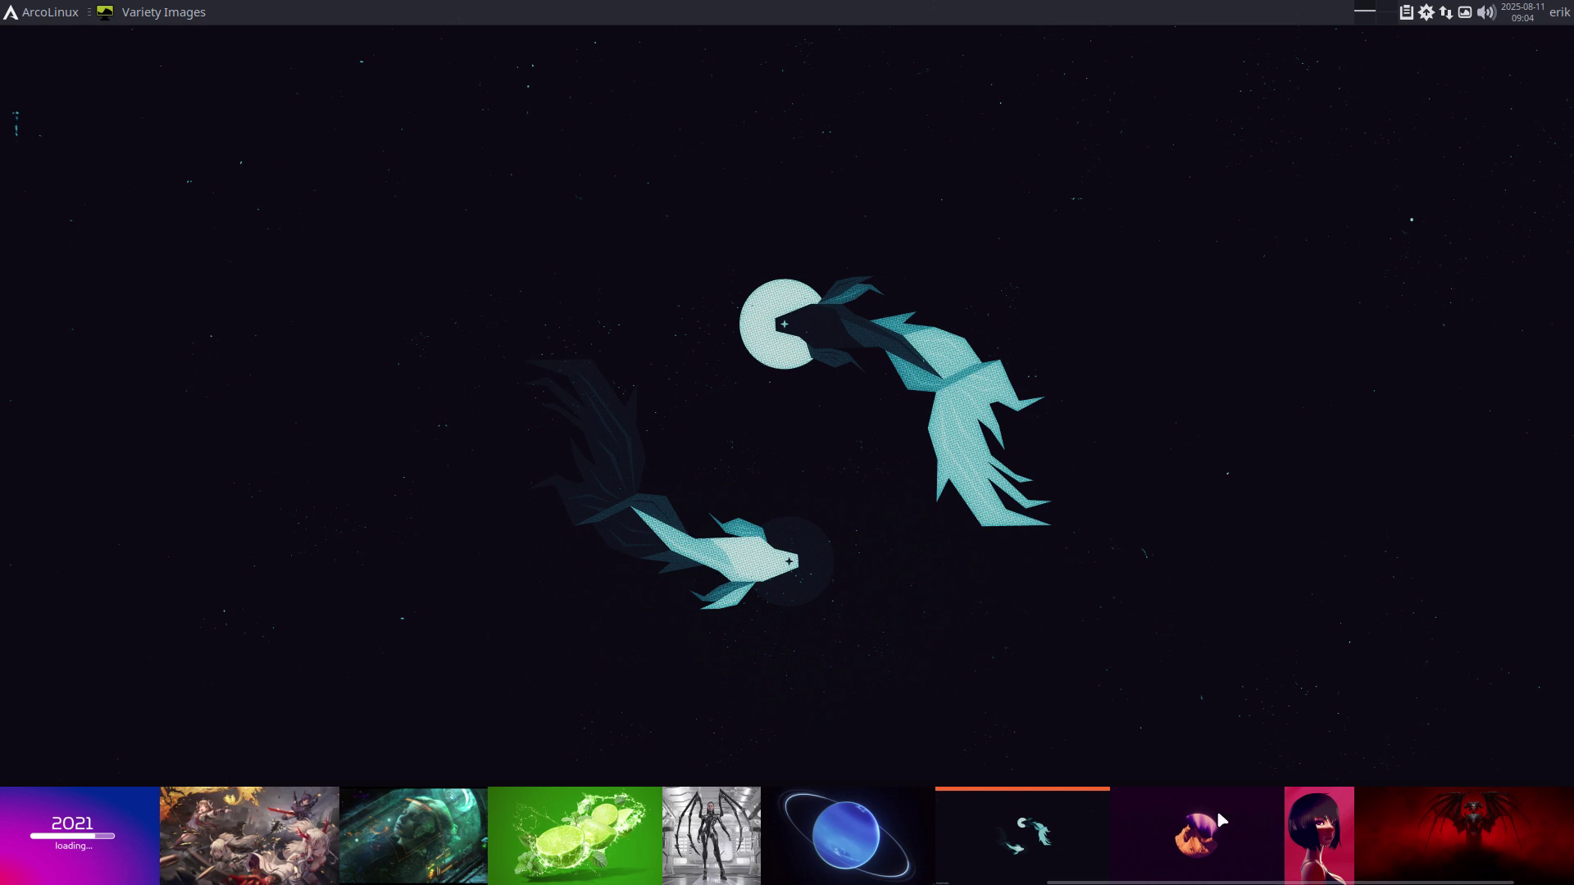
{"action": "right_click", "coordinate": [1218, 814]}
Close the thumbnail strip and software centre, then open /etc/environment with the nenvironment alias.
{"action": "left_click", "coordinate": [1291, 793]}
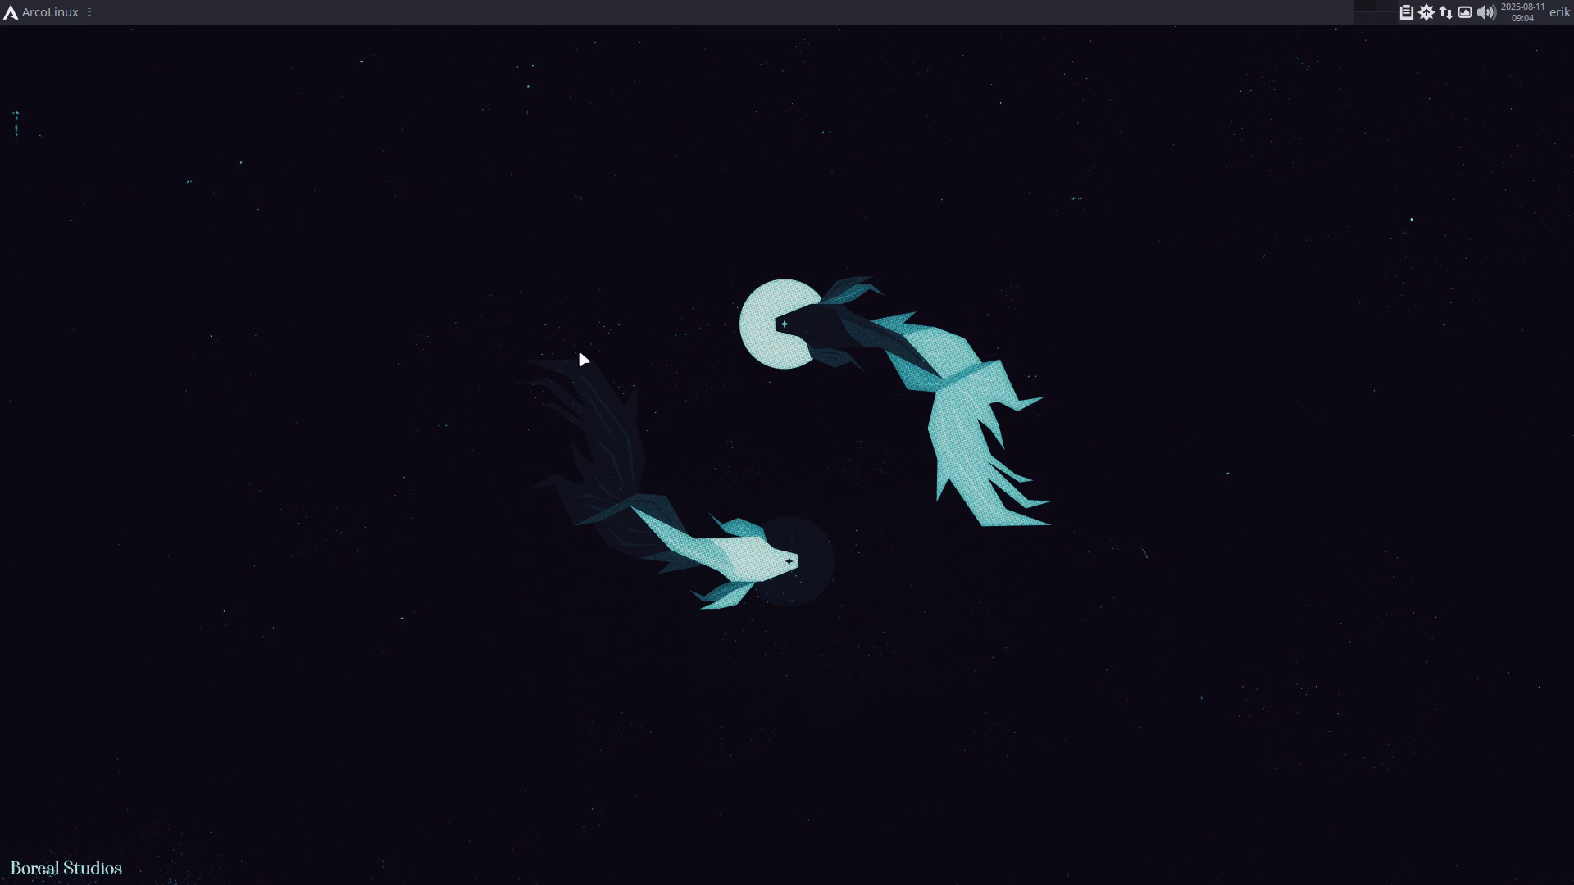
{"action": "left_click", "coordinate": [1160, 247]}
{"action": "key", "text": "super+Return"}
{"action": "type", "text": "nenvironment"}
{"action": "key", "text": "Return"}
{"action": "key", "text": "Return"}
Highlight the GTK_THEME value Arc-Dawn-Dark, close nano, and type sudo pacman -Syyu in a new terminal.
{"action": "left_click_drag", "start_coordinate": [549, 285], "coordinate": [674, 286]}
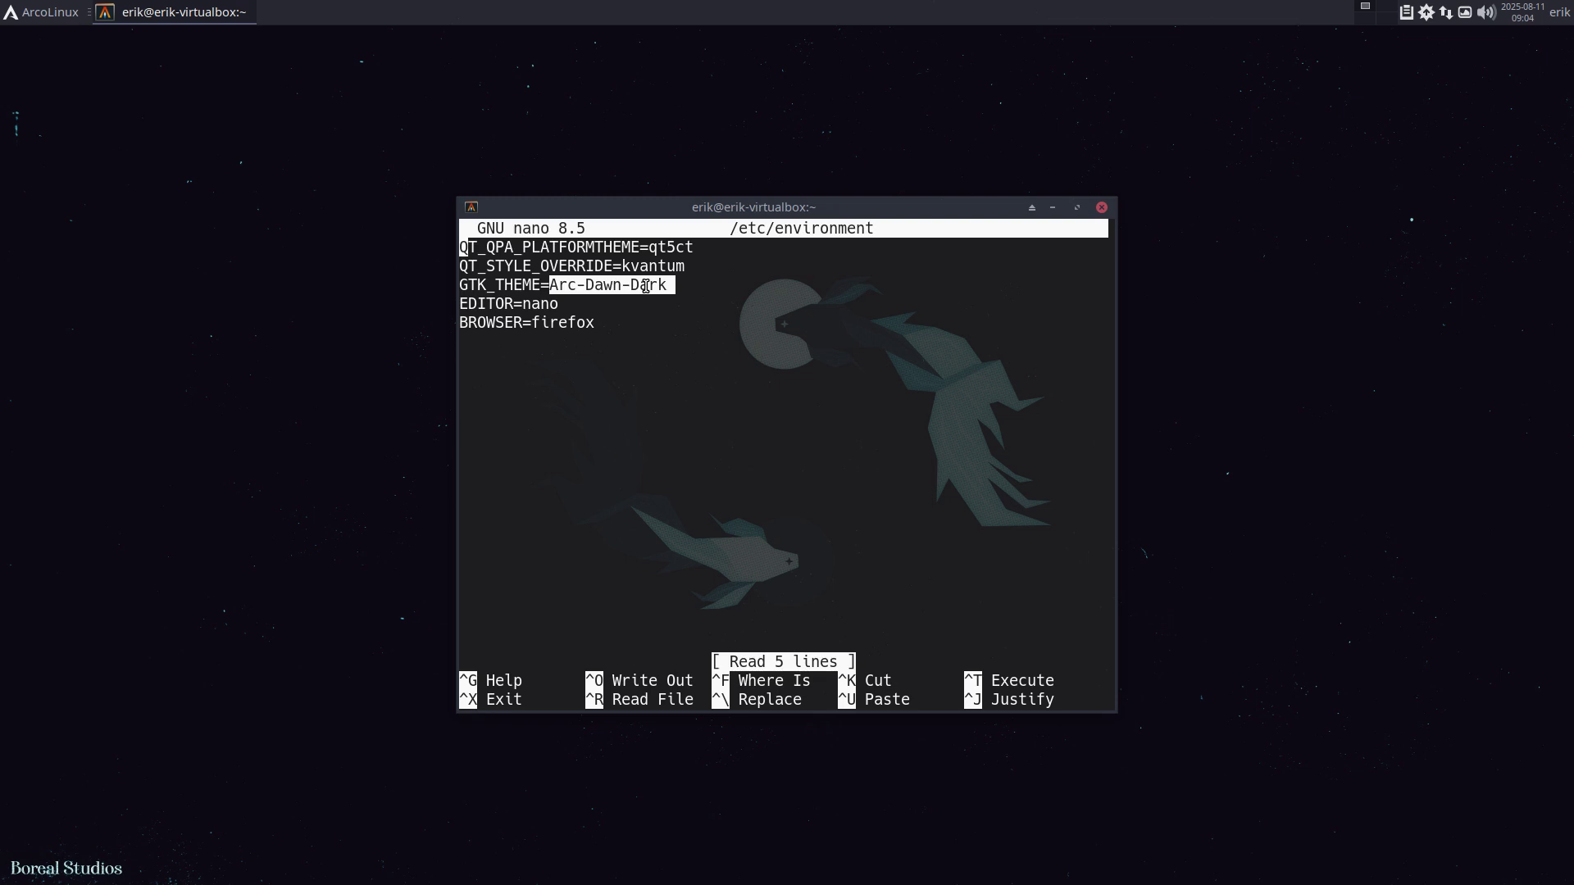
{"action": "left_click", "coordinate": [1101, 206]}
{"action": "key", "text": "super+Return"}
{"action": "type", "text": "sudo pacman -Syyu"}
Run the full system update and highlight the synced repositories, including nemesis_repo and chaotic-aur.
{"action": "key", "text": "Return"}
{"action": "key", "text": "Return"}
{"action": "left_click_drag", "start_coordinate": [548, 322], "coordinate": [447, 280]}
{"action": "left_click_drag", "start_coordinate": [585, 337], "coordinate": [467, 338]}
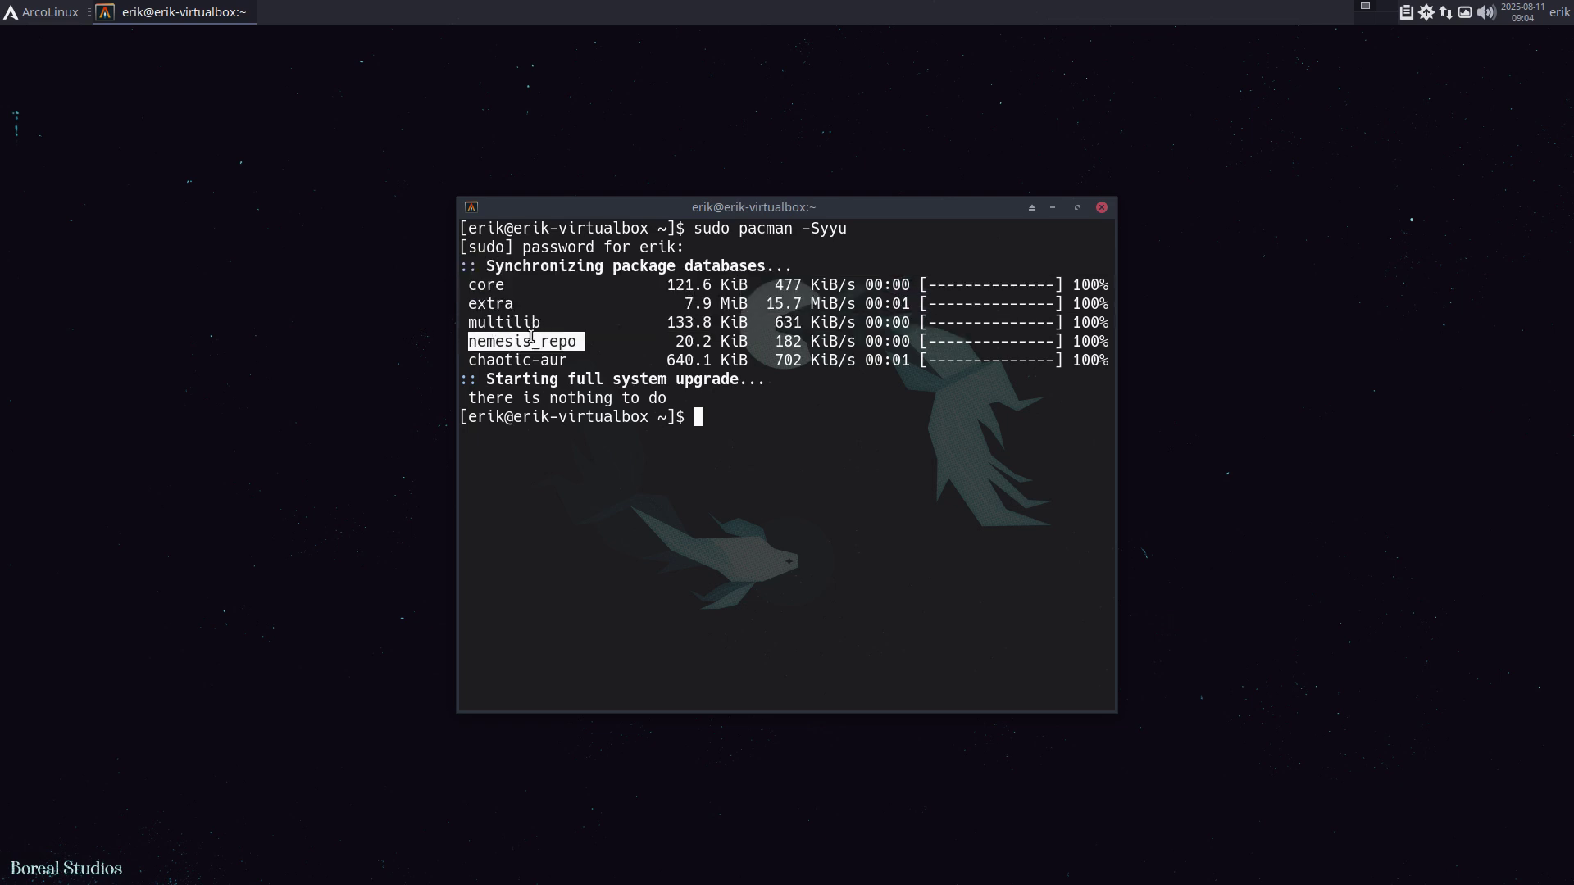
{"action": "left_click_drag", "start_coordinate": [569, 361], "coordinate": [455, 361]}
List available packages starting with 'arc' using sudo pacman -S arc completion.
{"action": "type", "text": "sudo pacman -S arc"}
{"action": "key", "text": "Tab"}
{"action": "key", "text": "Tab"}
{"action": "key", "text": "space"}
Reopen the terminal and list matches for sudo pacman -S arcol in a maximised window.
{"action": "left_click", "coordinate": [1077, 207]}
{"action": "type", "text": "q"}
{"action": "key", "text": "alt+F4"}
{"action": "key", "text": "super+Return"}
{"action": "type", "text": "sudo pacman -S arcol"}
{"action": "key", "text": "Tab"}
{"action": "key", "text": "Tab"}
{"action": "left_click", "coordinate": [1079, 208]}
{"action": "key", "text": "q"}
Retype the command as sudo pacman -S arcoli and complete the arcolinux-arc- prefix.
{"action": "key", "text": "ctrl+c"}
{"action": "type", "text": "sudo pacman -Syyu"}
{"action": "key", "text": "BackSpace"}
{"action": "key", "text": "BackSpace"}
{"action": "key", "text": "BackSpace"}
{"action": "type", "text": "arcik"}
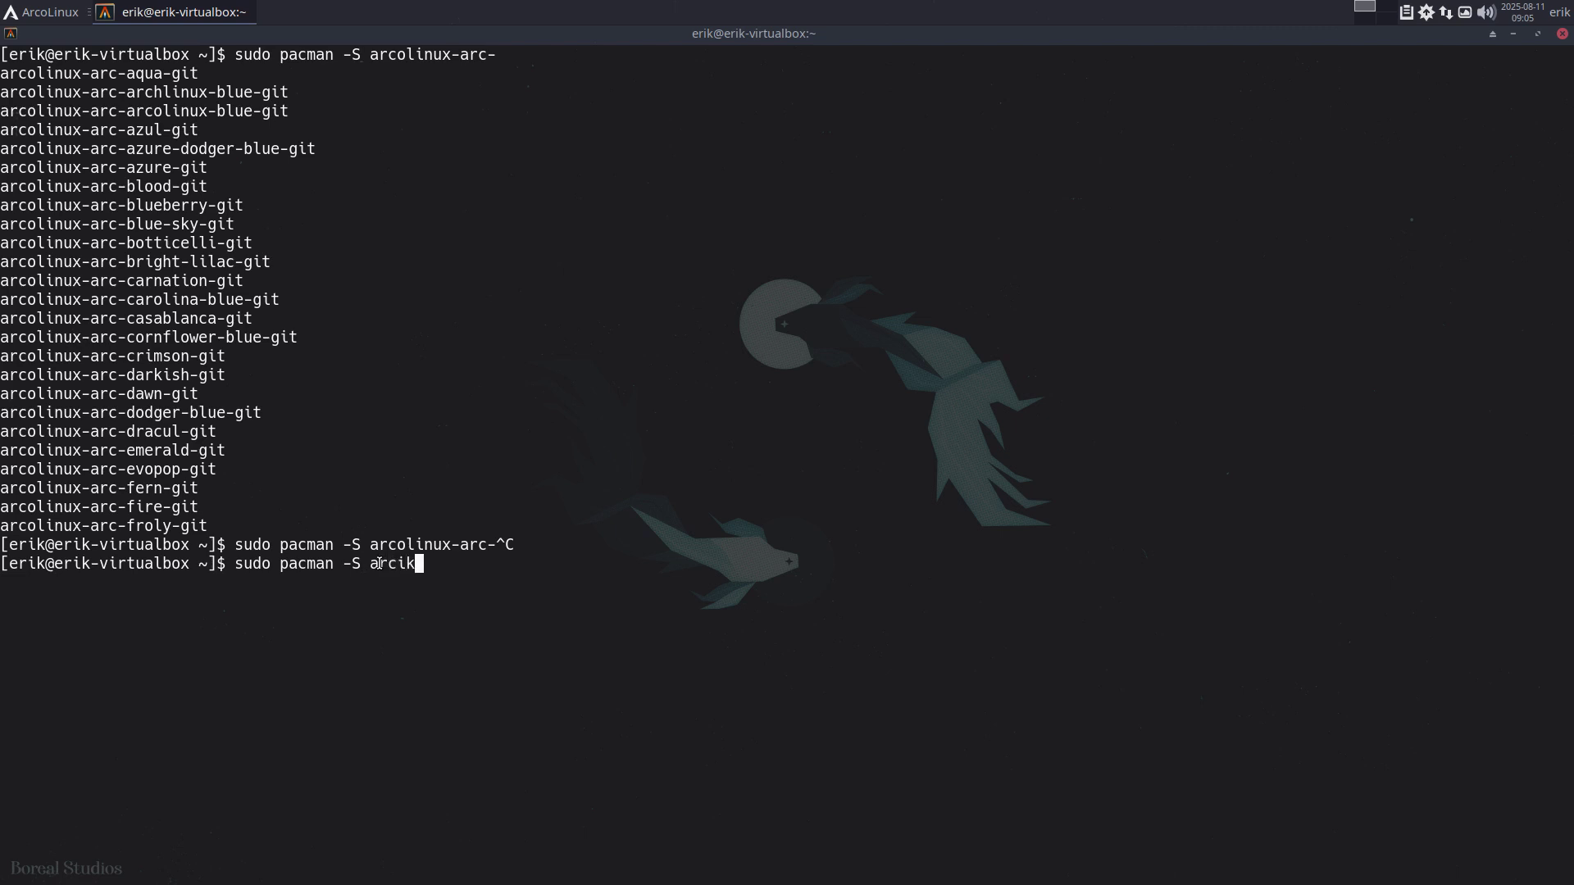
{"action": "key", "text": "BackSpace"}
{"action": "key", "text": "BackSpace"}
{"action": "type", "text": "oli"}
{"action": "key", "text": "Tab"}
{"action": "key", "text": "Tab"}
{"action": "key", "text": "Tab"}
Highlight the warm-pink, kde, crimson, light-salmon, mantis and niagara theme packages.
{"action": "left_click_drag", "start_coordinate": [1129, 789], "coordinate": [1253, 789]}
{"action": "left_click_drag", "start_coordinate": [494, 808], "coordinate": [334, 808]}
{"action": "double_click", "coordinate": [489, 582]}
{"action": "double_click", "coordinate": [866, 582]}
{"action": "double_click", "coordinate": [817, 619]}
{"action": "double_click", "coordinate": [814, 659]}
Close the terminal and launch Arch Linux Tweak Tool from the applications menu.
{"action": "left_click", "coordinate": [1102, 825]}
{"action": "type", "text": "q"}
{"action": "left_click", "coordinate": [1561, 33]}
{"action": "left_click", "coordinate": [42, 13]}
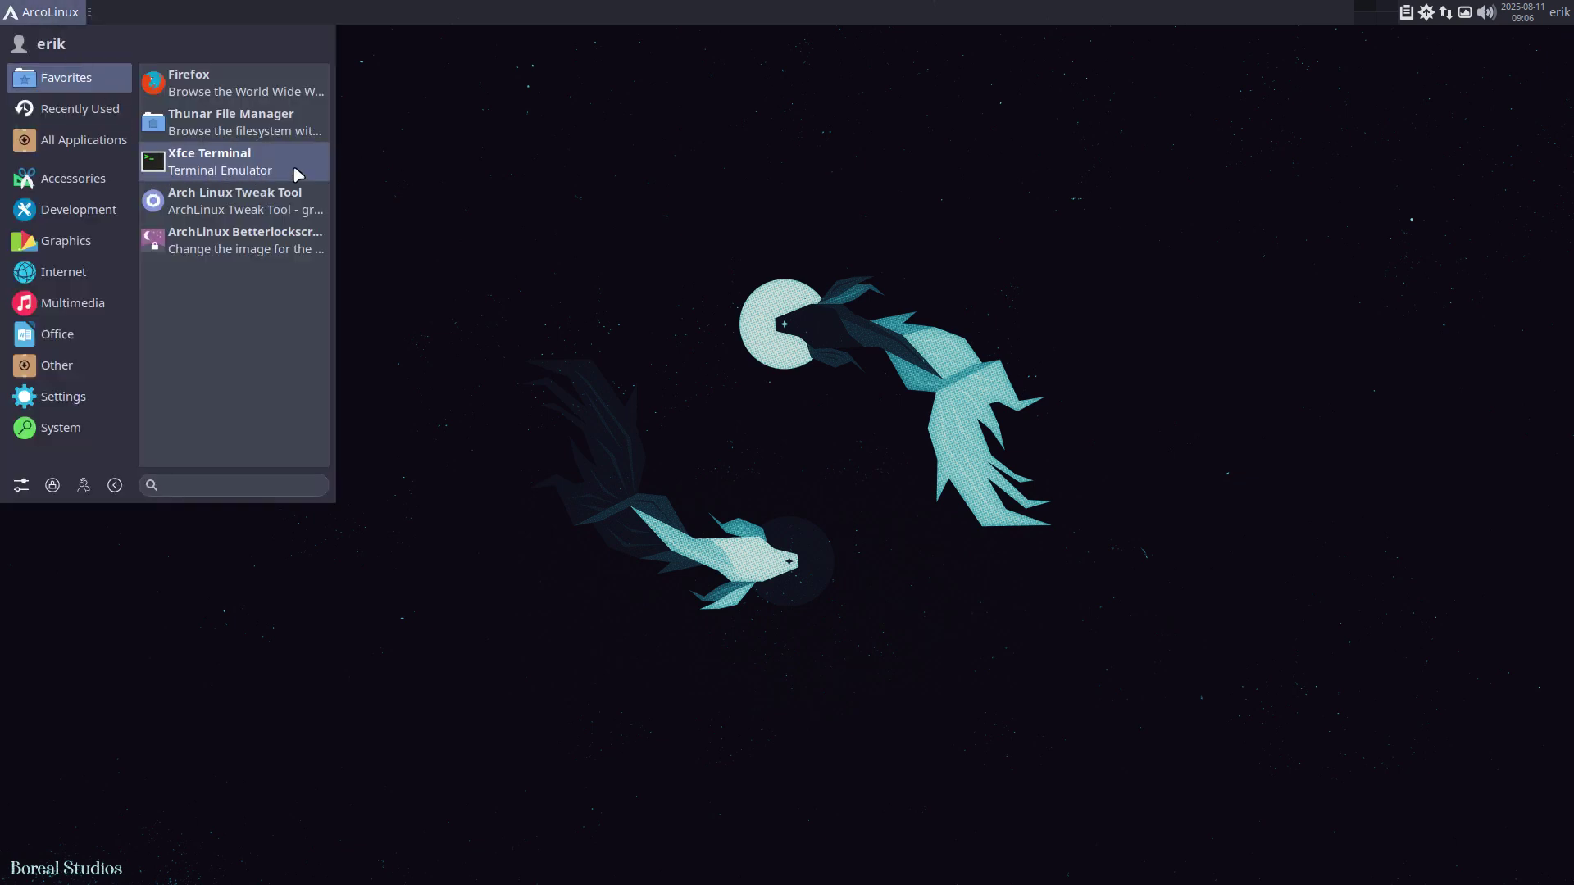
{"action": "left_click", "coordinate": [666, 449]}
{"action": "key", "text": "Return"}
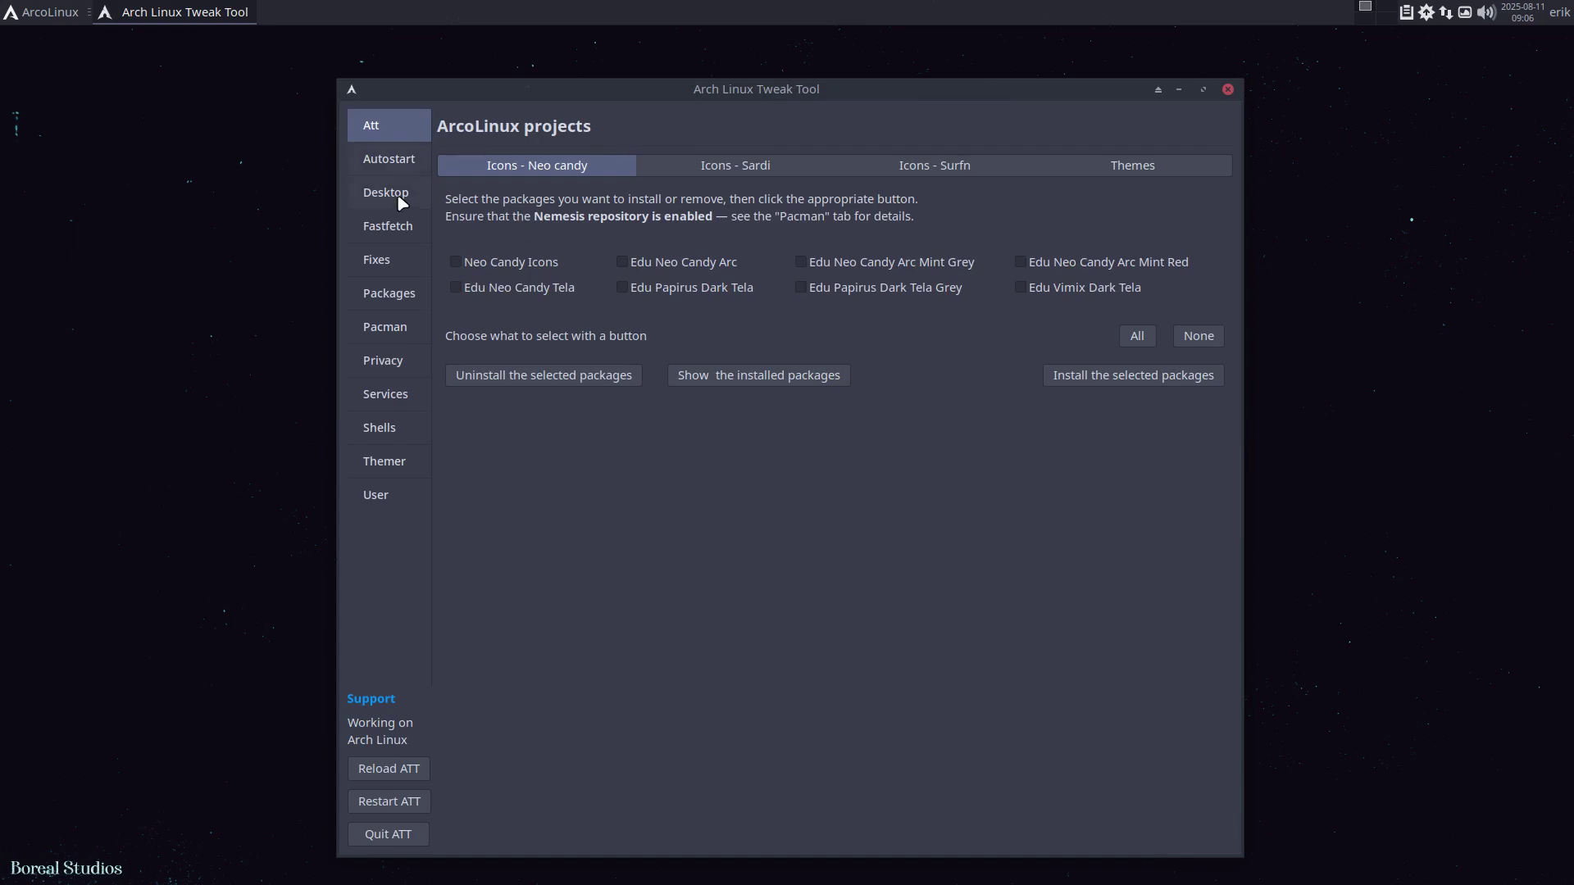
Open the Desktop installer page, glance at the desktop list, and move the window right.
{"action": "left_click", "coordinate": [398, 197]}
{"action": "left_click", "coordinate": [620, 297]}
{"action": "left_click", "coordinate": [788, 92]}
{"action": "left_click_drag", "start_coordinate": [806, 89], "coordinate": [1104, 63]}
Open Thunar in the home folder with hidden files hidden, placed on the left.
{"action": "left_click", "coordinate": [287, 412]}
{"action": "key", "text": "super+shift+Return"}
{"action": "key", "text": "ctrl+h"}
{"action": "left_click_drag", "start_coordinate": [841, 160], "coordinate": [3, 262]}
Run get-nemesis in a terminal opened in the home folder.
{"action": "right_click", "coordinate": [352, 300]}
{"action": "left_click", "coordinate": [440, 404]}
{"action": "type", "text": "get-nemesis"}
{"action": "key", "text": "Return"}
{"action": "left_click", "coordinate": [1102, 208]}
Browse into DATA > arcolinux-nemesis > arcolinux-desktops in Thunar.
{"action": "double_click", "coordinate": [197, 136]}
{"action": "double_click", "coordinate": [196, 135]}
{"action": "left_click_drag", "start_coordinate": [533, 685], "coordinate": [295, 500]}
{"action": "double_click", "coordinate": [290, 140]}
Check the Select a desktop list twice, switch between Thunar and ATT, then quit ATT.
{"action": "left_click", "coordinate": [895, 263]}
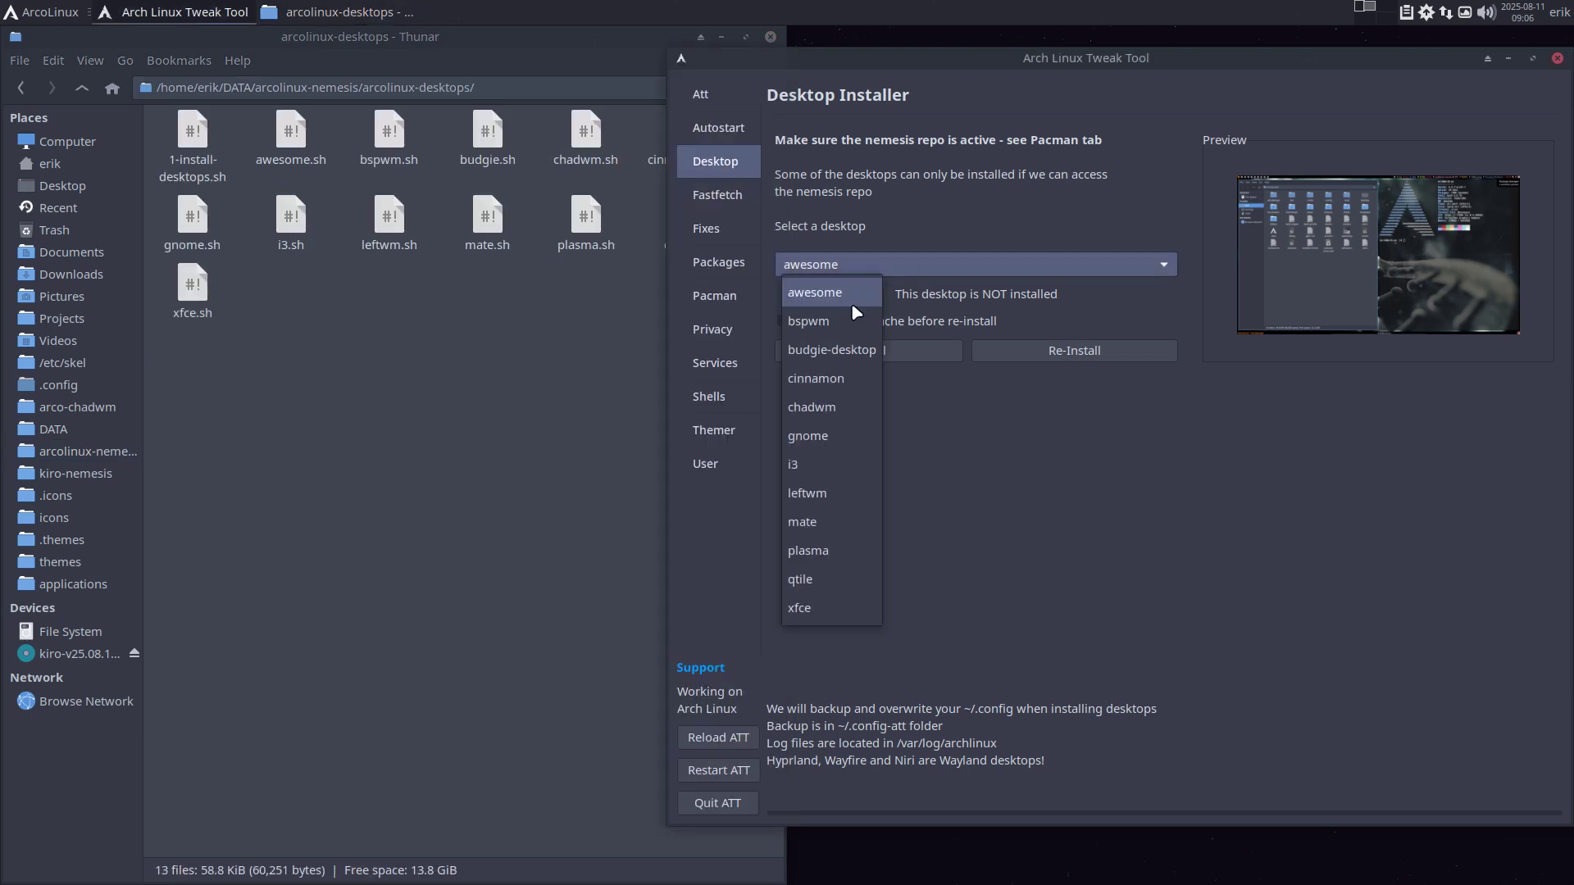
{"action": "left_click", "coordinate": [403, 466]}
{"action": "left_click", "coordinate": [870, 279]}
{"action": "left_click", "coordinate": [1060, 557]}
{"action": "left_click", "coordinate": [634, 413]}
{"action": "left_click", "coordinate": [934, 568]}
{"action": "left_click", "coordinate": [730, 802]}
Open i3.sh from Thunar in Sublime Text snapped to the right half.
{"action": "left_click", "coordinate": [289, 130]}
{"action": "left_click", "coordinate": [302, 217]}
{"action": "double_click", "coordinate": [300, 218]}
{"action": "left_click_drag", "start_coordinate": [932, 208], "coordinate": [1555, 230]}
Enlarge the editor text and scroll through the i3.sh install steps.
{"action": "key", "text": "ctrl+plus"}
{"action": "key", "text": "ctrl+plus"}
{"action": "key", "text": "ctrl+plus"}
{"action": "key", "text": "ctrl+plus"}
{"action": "scroll", "coordinate": [1109, 417], "scroll_direction": "down", "scroll_amount": 6}
{"action": "scroll", "coordinate": [1109, 416], "scroll_direction": "down", "scroll_amount": 20}
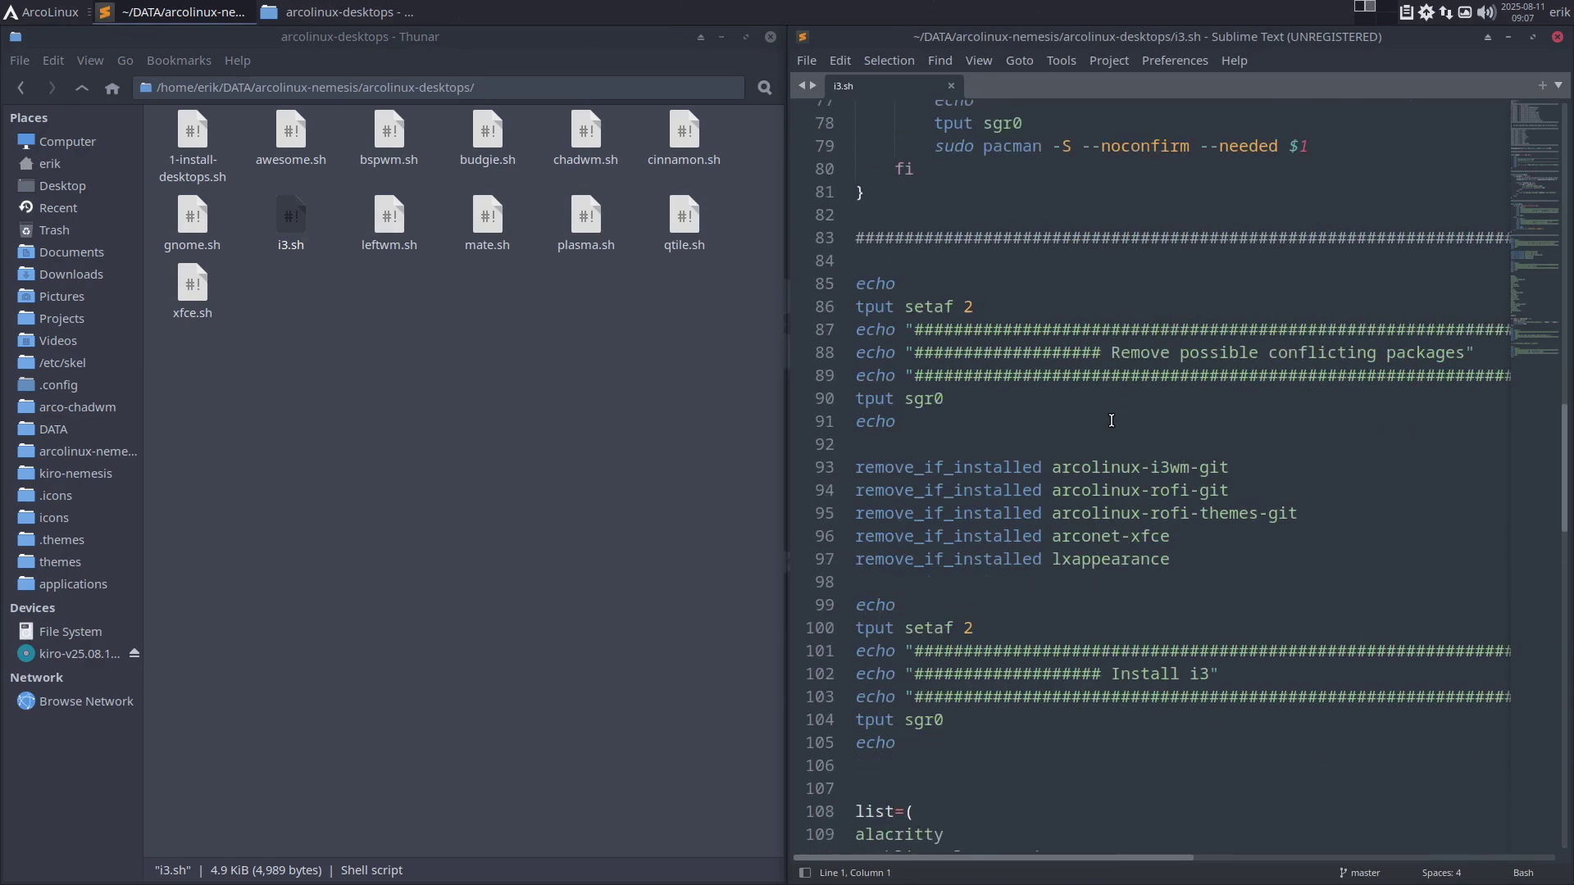
{"action": "scroll", "coordinate": [1110, 420], "scroll_direction": "down", "scroll_amount": 4}
{"action": "scroll", "coordinate": [1110, 421], "scroll_direction": "down", "scroll_amount": 13}
{"action": "scroll", "coordinate": [1111, 420], "scroll_direction": "down", "scroll_amount": 7}
{"action": "type", "text": "q"}
Close the editor and file manager, then open Appearance from All Settings.
{"action": "left_click", "coordinate": [1557, 38]}
{"action": "left_click", "coordinate": [771, 38]}
{"action": "left_click", "coordinate": [12, 14]}
{"action": "left_click", "coordinate": [16, 482]}
{"action": "left_click", "coordinate": [532, 217]}
Apply the neo-candy-icons icon theme on the Icons tab.
{"action": "left_click", "coordinate": [395, 165]}
{"action": "scroll", "coordinate": [738, 459], "scroll_direction": "down", "scroll_amount": 10}
{"action": "left_click_drag", "start_coordinate": [1235, 629], "coordinate": [1243, 243]}
{"action": "left_click", "coordinate": [498, 487]}
Switch the icon theme to Numix, then Numix Circle, checking icons in the applications menu.
{"action": "left_click", "coordinate": [47, 12]}
{"action": "left_click", "coordinate": [498, 531]}
{"action": "left_click", "coordinate": [39, 13]}
{"action": "key", "text": "Down"}
{"action": "left_click", "coordinate": [47, 14]}
{"action": "left_click", "coordinate": [59, 427]}
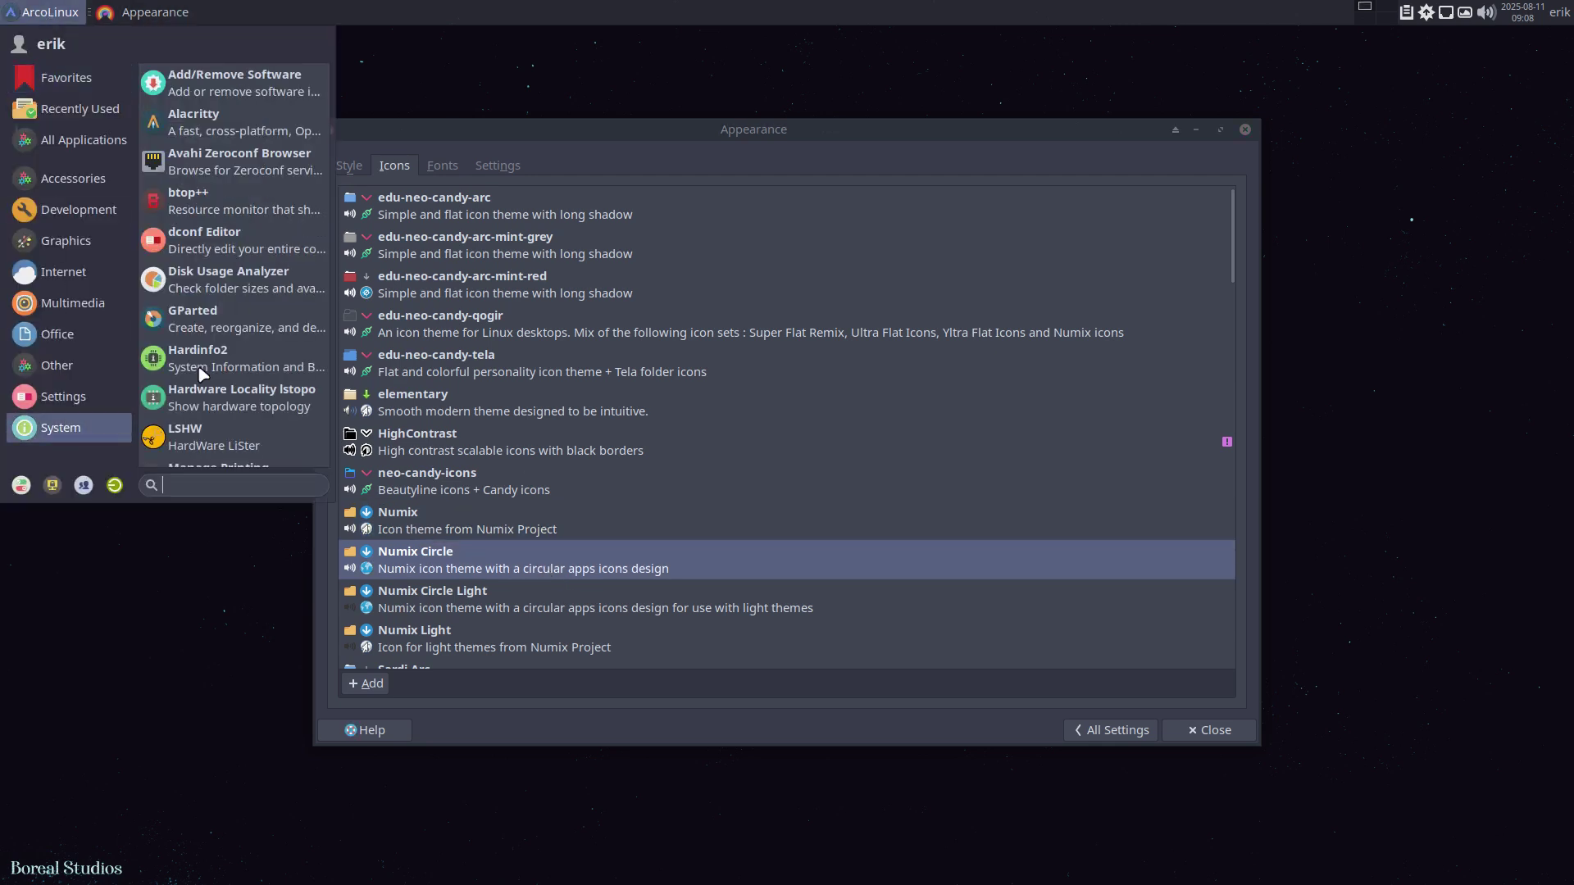
Close Appearance, bring up the shut down option, then cancel it.
{"action": "left_click", "coordinate": [1244, 128]}
{"action": "left_click", "coordinate": [1559, 12]}
{"action": "left_click", "coordinate": [1544, 120]}
{"action": "left_click", "coordinate": [715, 509]}
Run get-kiro-nemesis in a new terminal to download the kiro-nemesis scripts.
{"action": "key", "text": "ctrl+alt+t"}
{"action": "type", "text": "get-kiro-nemesis"}
{"action": "key", "text": "Return"}
Close the terminal and navigate Thunar from home into DATA > kiro-nemesis.
{"action": "left_click", "coordinate": [1100, 208]}
{"action": "key", "text": "super+shift+Return"}
{"action": "double_click", "coordinate": [608, 154]}
{"action": "double_click", "coordinate": [687, 133]}
{"action": "left_click", "coordinate": [783, 144]}
Look inside the Personal and install subfolders, returning to kiro-nemesis each time.
{"action": "double_click", "coordinate": [685, 131]}
{"action": "left_click", "coordinate": [476, 88]}
{"action": "double_click", "coordinate": [585, 132]}
{"action": "left_click", "coordinate": [476, 87]}
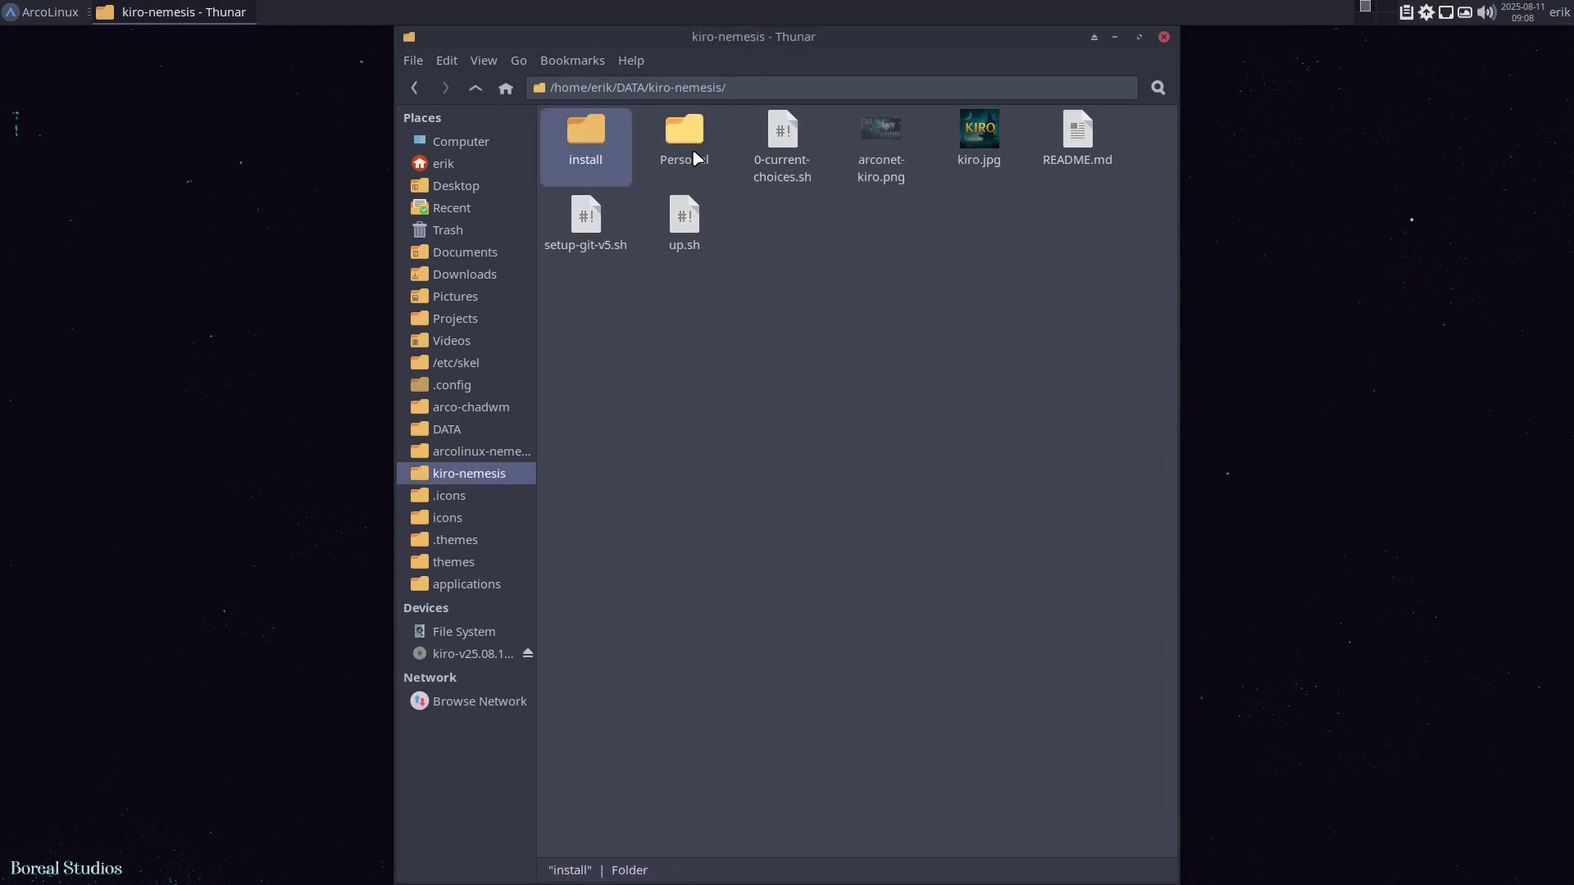
Open 0-current-choices.sh in Sublime Text and scroll down through it.
{"action": "double_click", "coordinate": [780, 133]}
{"action": "scroll", "coordinate": [1135, 477], "scroll_direction": "down", "scroll_amount": 2}
{"action": "scroll", "coordinate": [1135, 478], "scroll_direction": "down", "scroll_amount": 13}
{"action": "scroll", "coordinate": [1108, 478], "scroll_direction": "down", "scroll_amount": 6}
Raise Thunar beside Sublime and drag the minimap to the script's closing 900–999 loop.
{"action": "left_click", "coordinate": [708, 47]}
{"action": "left_click", "coordinate": [1538, 298]}
{"action": "left_click_drag", "start_coordinate": [1538, 297], "coordinate": [1566, 566]}
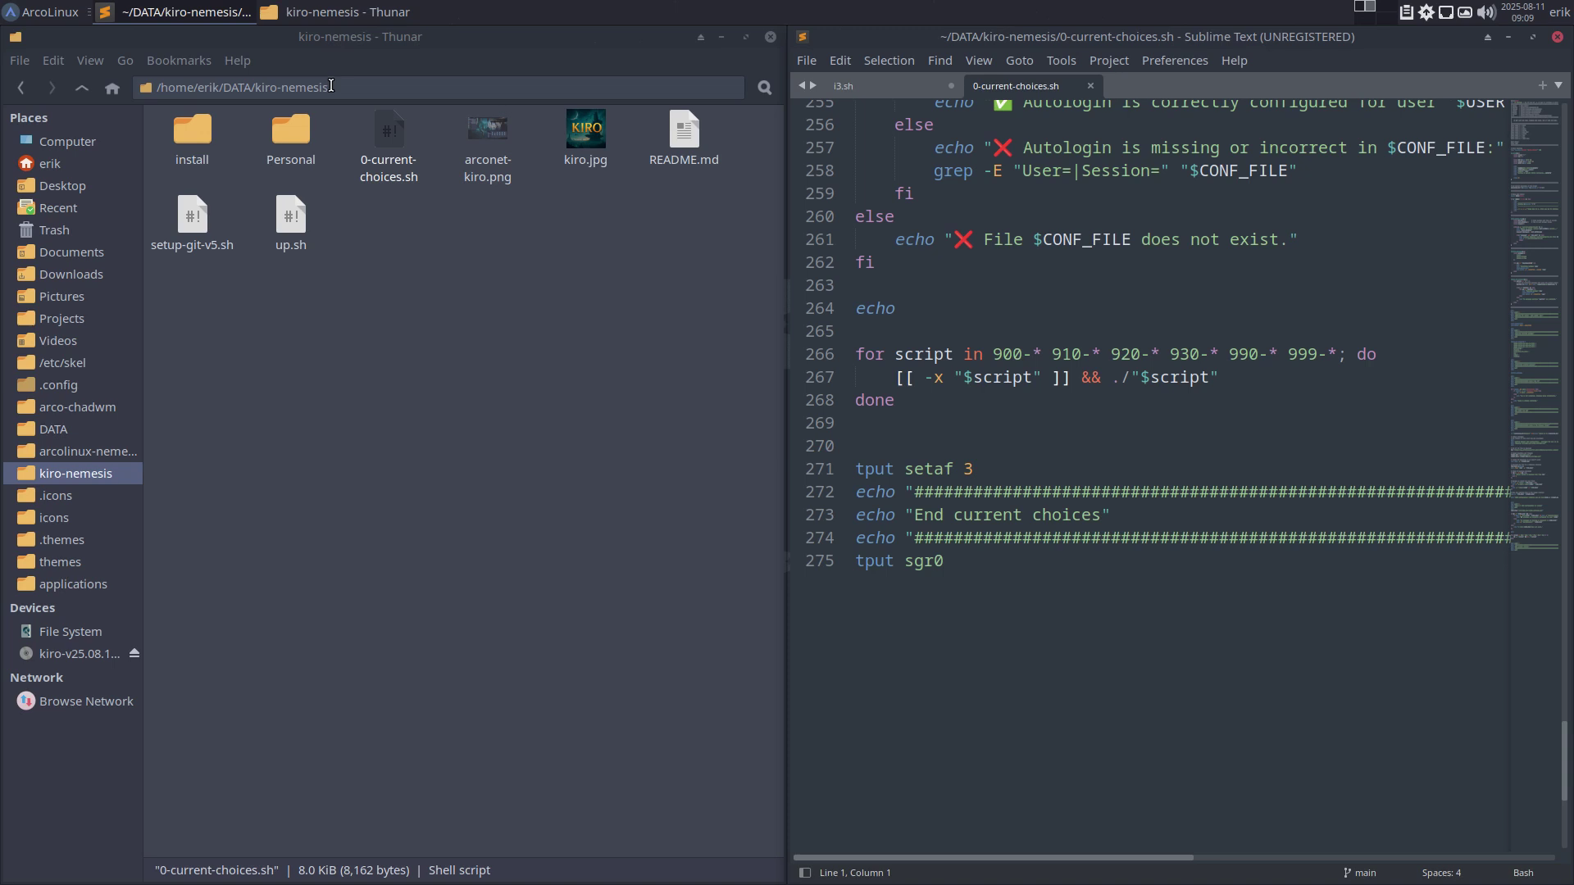